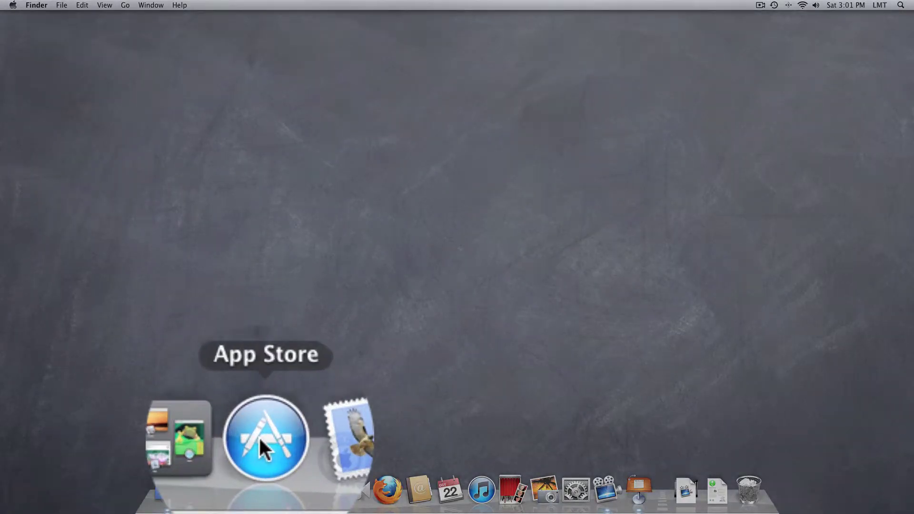
Open the App Store and show the full Top Paid list from the Featured page
click(259, 438)
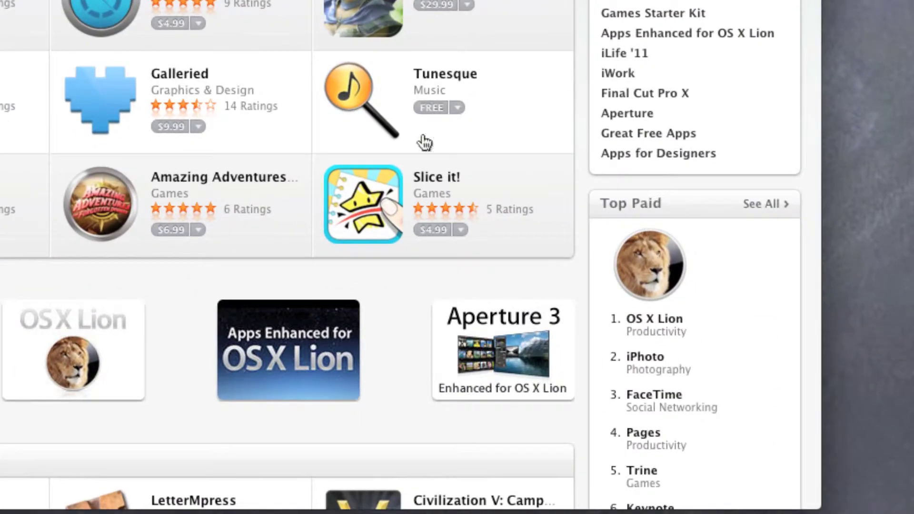
mouse_move(691, 278)
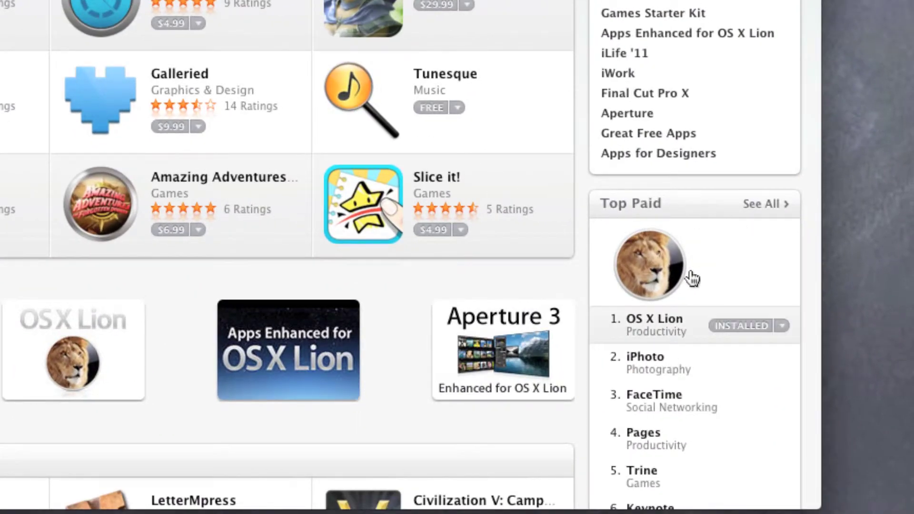
scroll(693, 275, down, 2)
scroll(695, 274, down, 10)
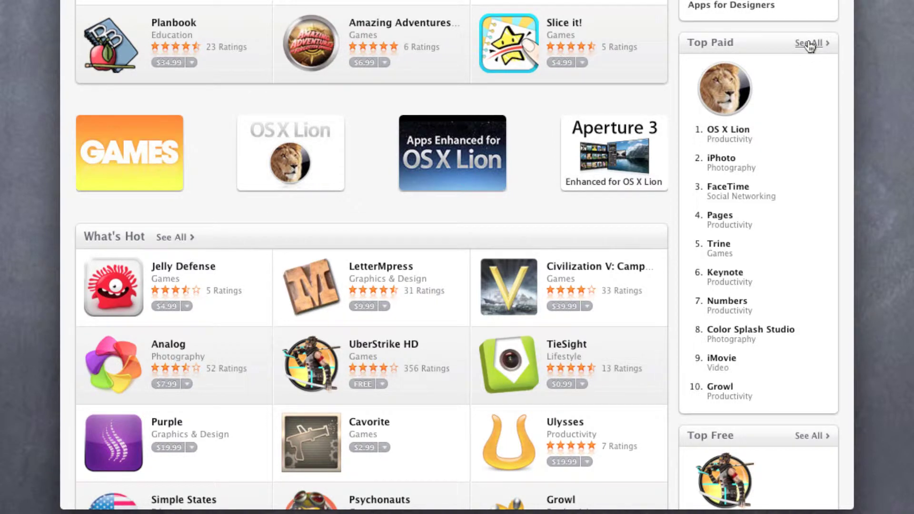
click(808, 44)
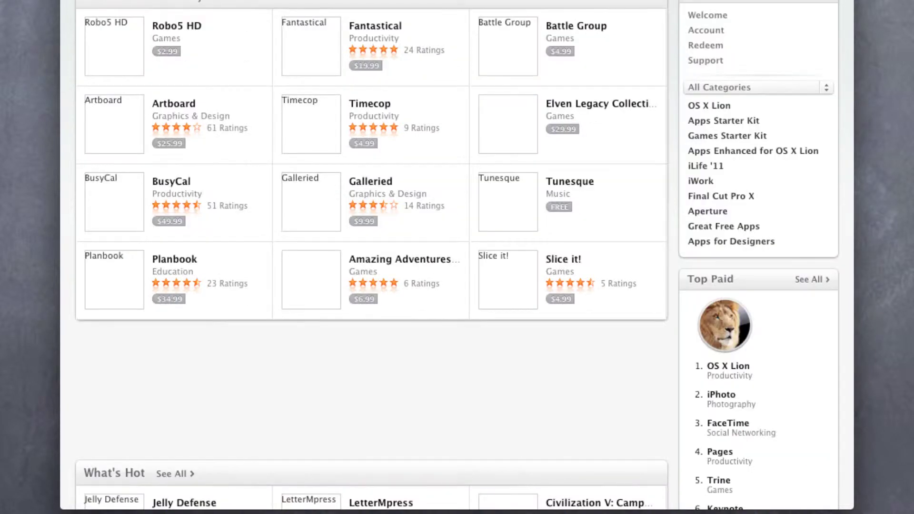
Show the full Top Free list from the Featured page
scroll(771, 166, down, 5)
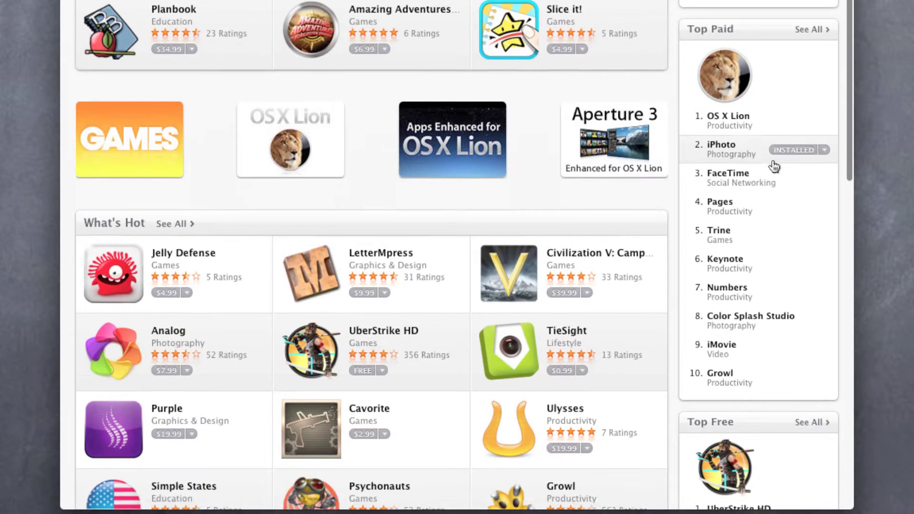
scroll(774, 167, down, 6)
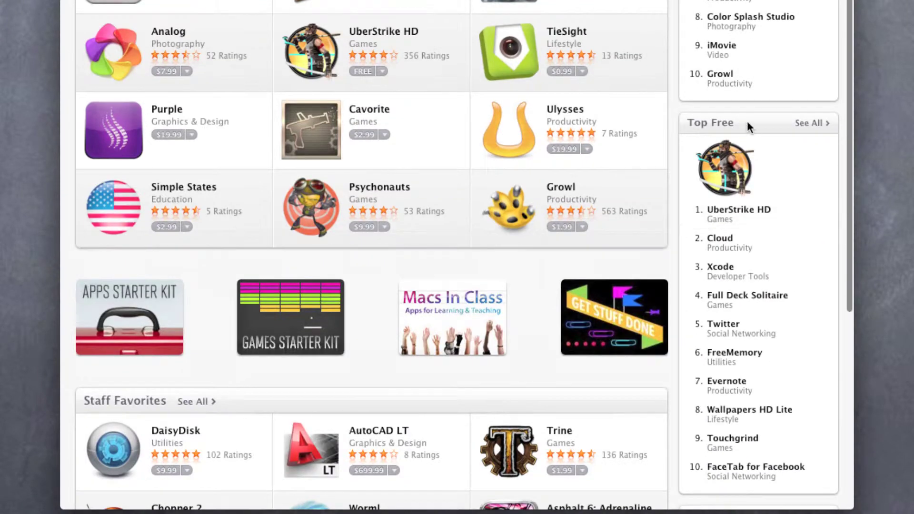
mouse_move(706, 185)
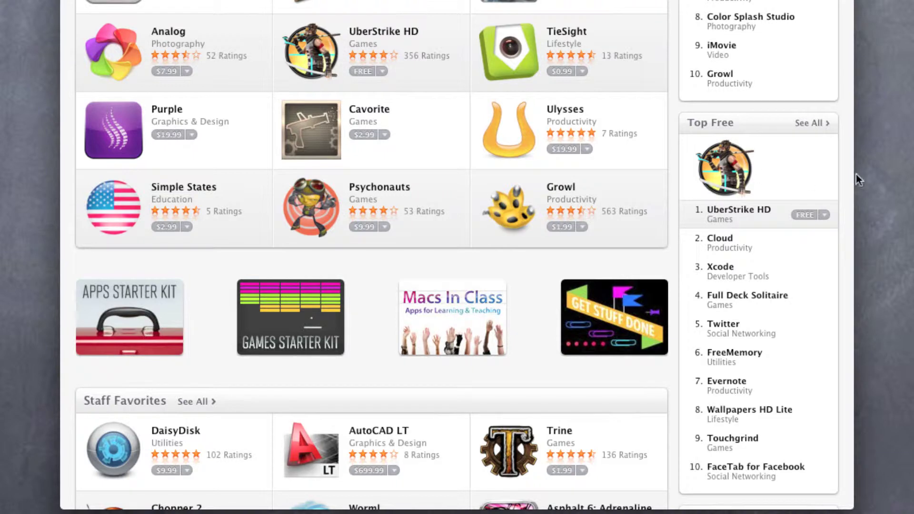
click(815, 125)
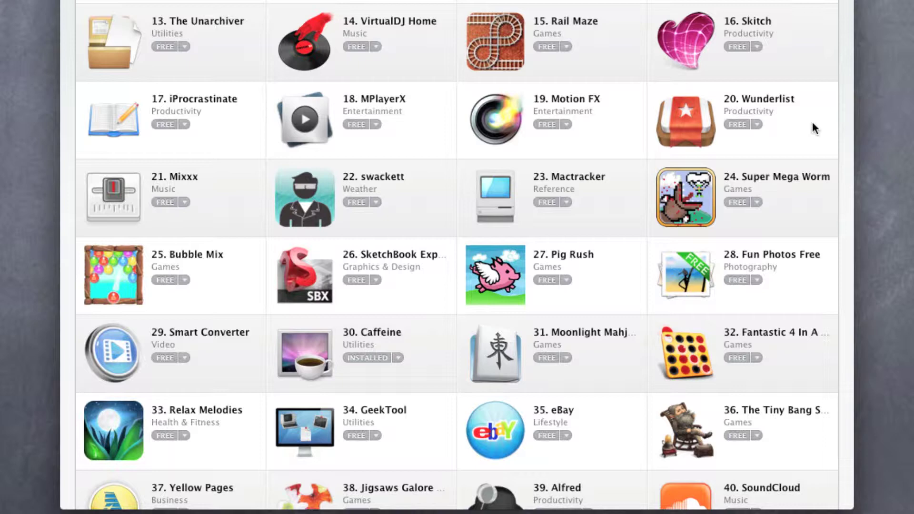
Open the Fantastic 4 In A Row Free page from the Top Free list and expand its full description
scroll(811, 127, down, 3)
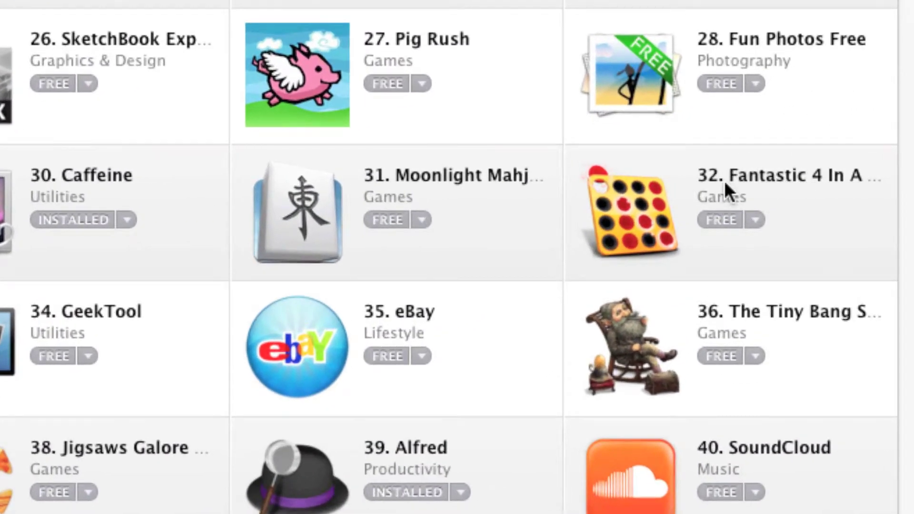
click(751, 171)
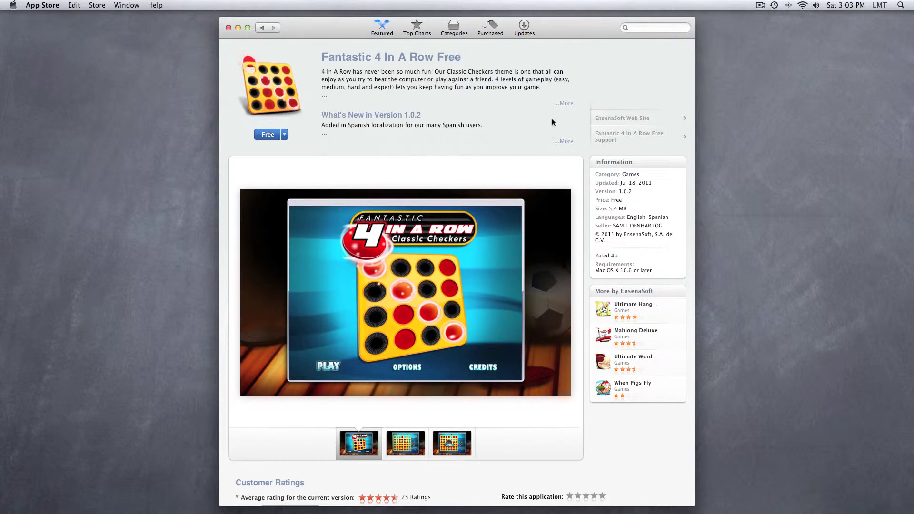
click(566, 103)
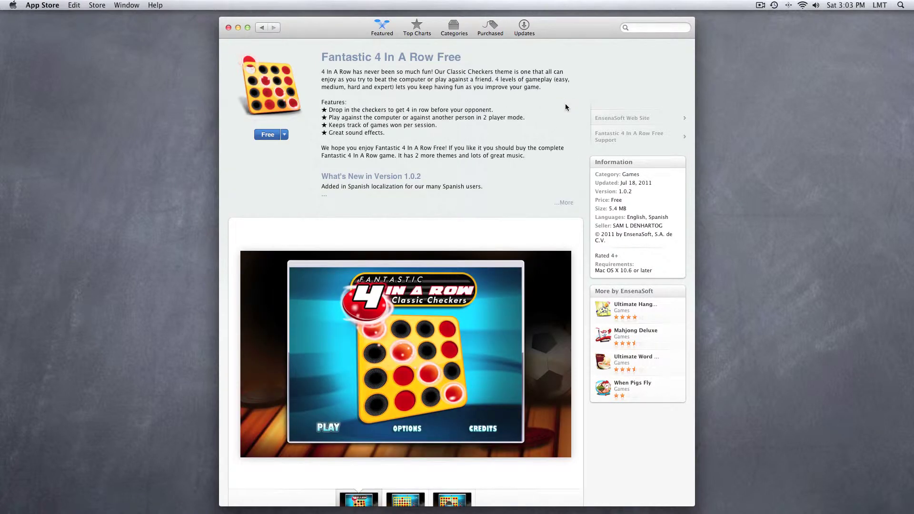
View the second and third preview screenshots of Fantastic 4 In A Row Free
scroll(524, 156, down, 5)
scroll(525, 160, down, 1)
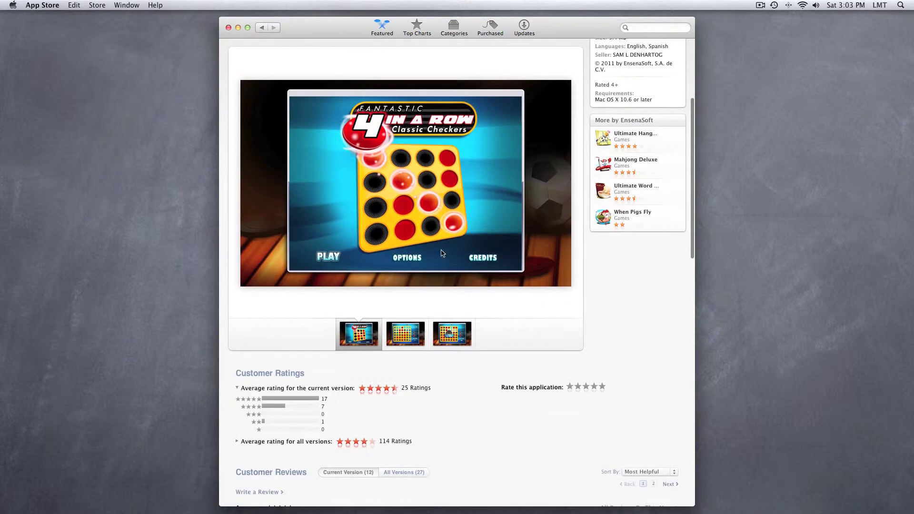
click(405, 359)
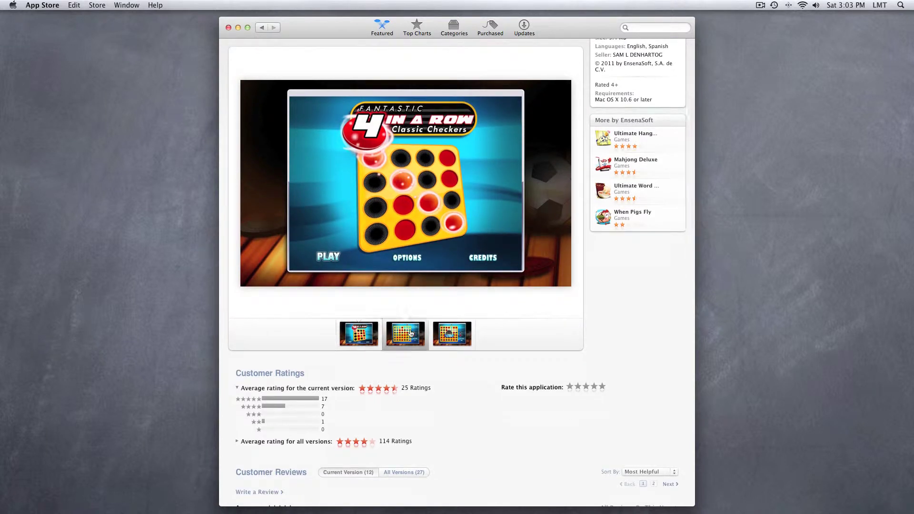
click(445, 335)
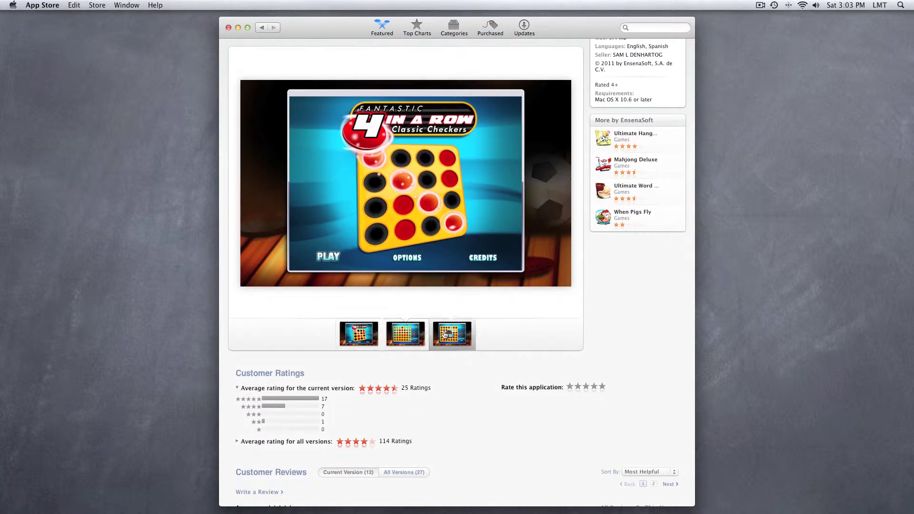
click(408, 336)
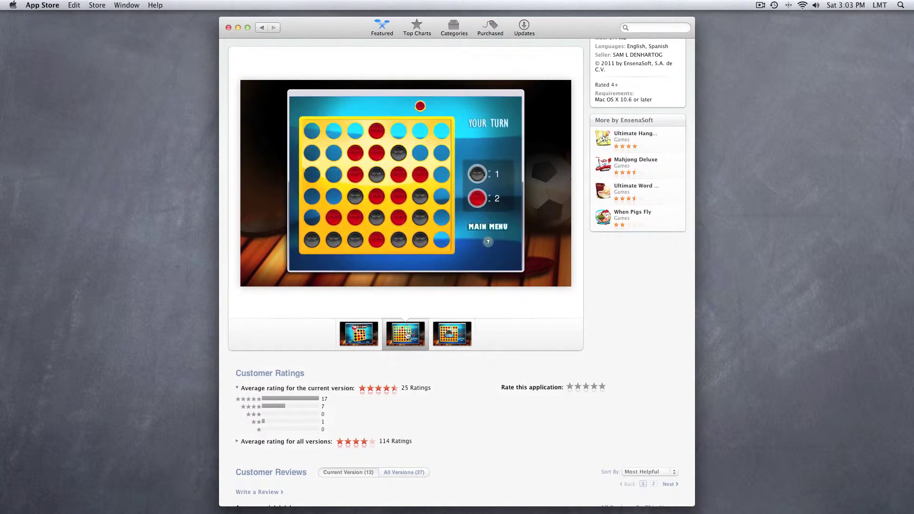
click(452, 341)
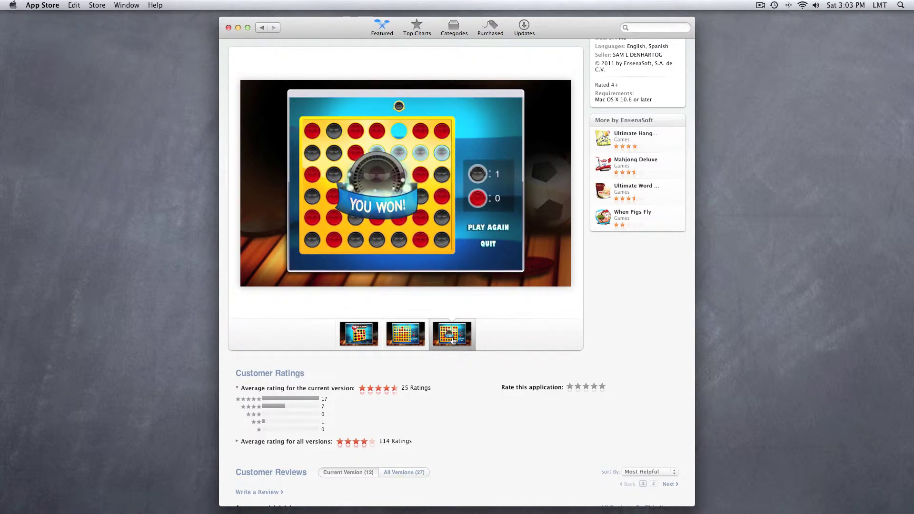
Read through the customer ratings and current-version reviews, and return to the beginning of the app's page
scroll(453, 340, down, 5)
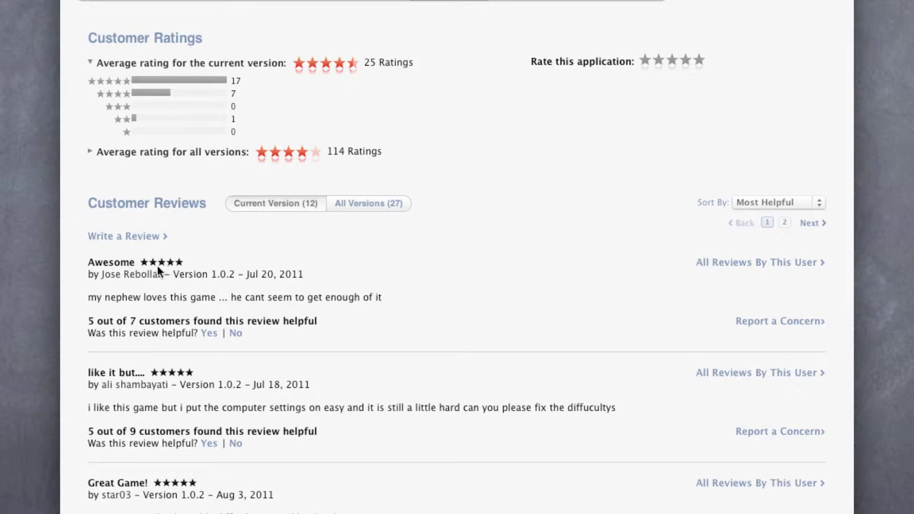
scroll(135, 277, down, 2)
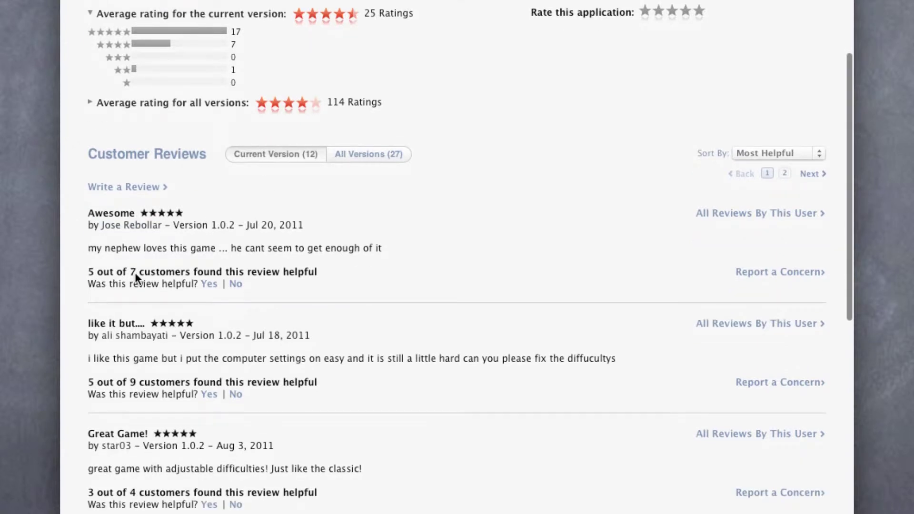
scroll(135, 276, down, 2)
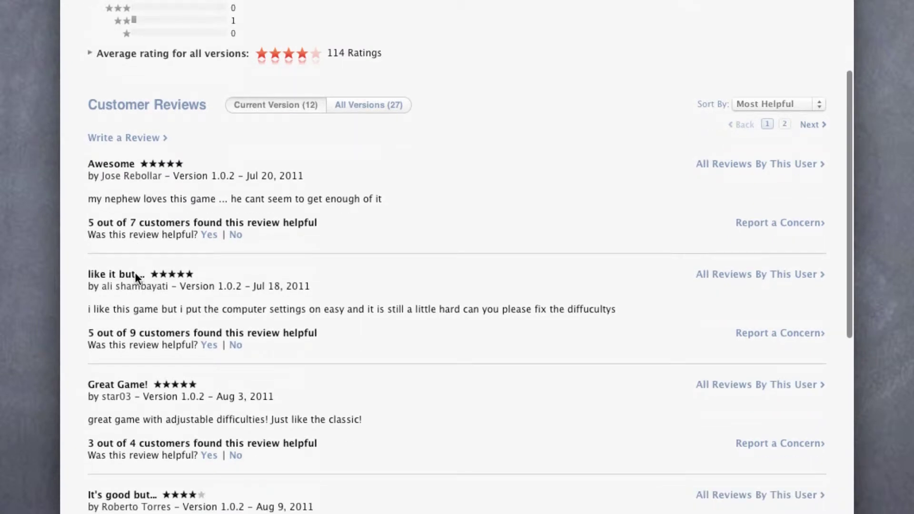
scroll(136, 277, down, 3)
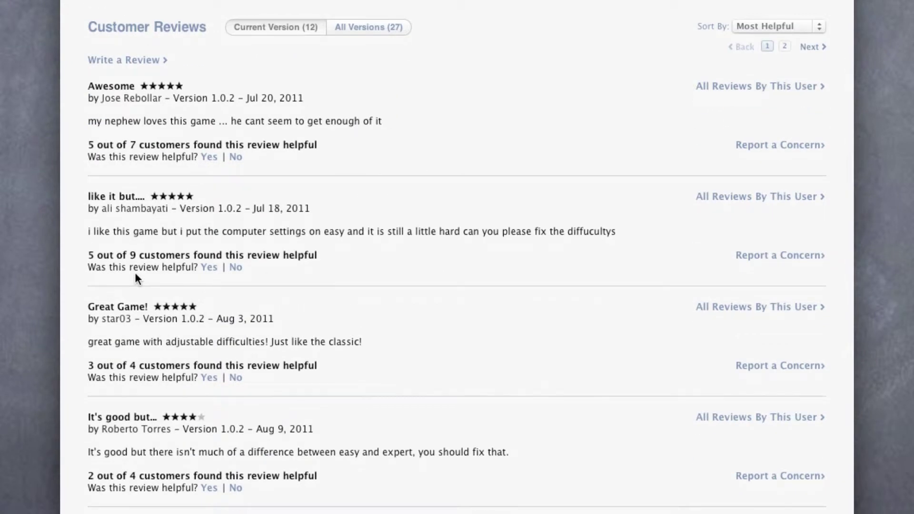
scroll(136, 277, down, 10)
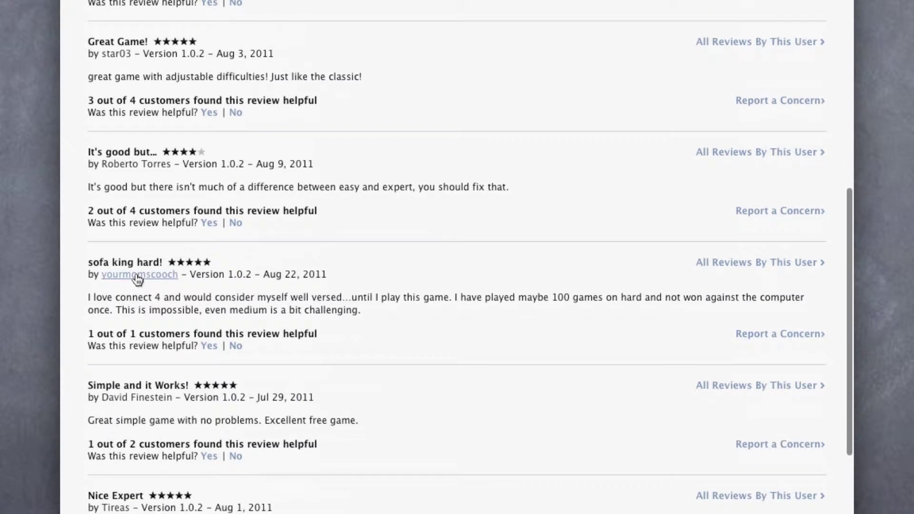
scroll(136, 278, down, 13)
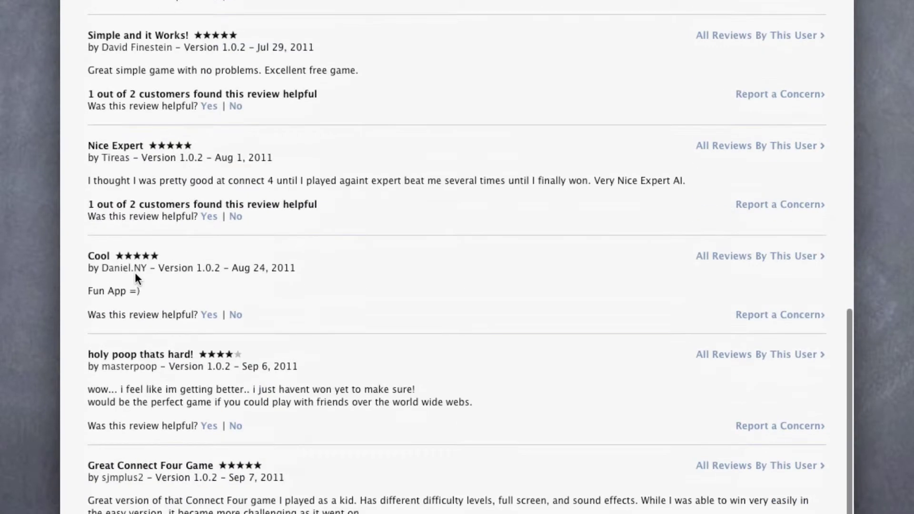
scroll(135, 275, down, 3)
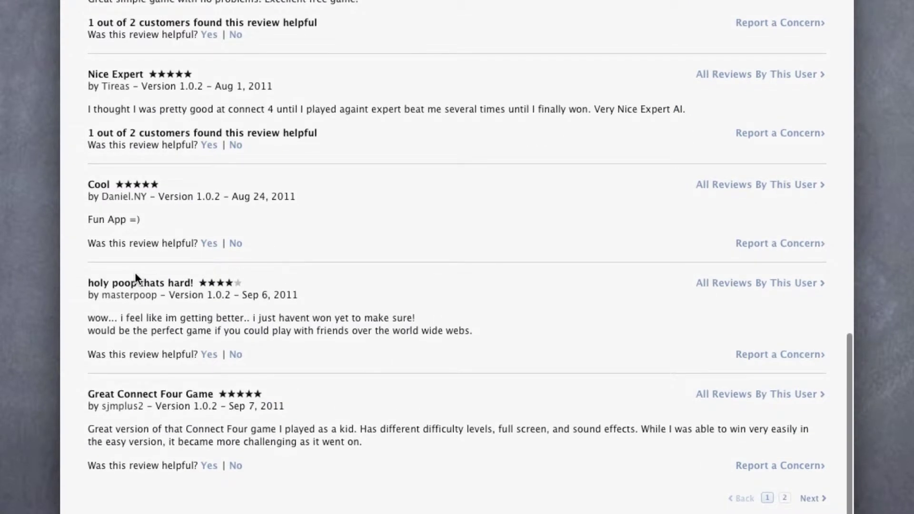
scroll(135, 275, up, 20)
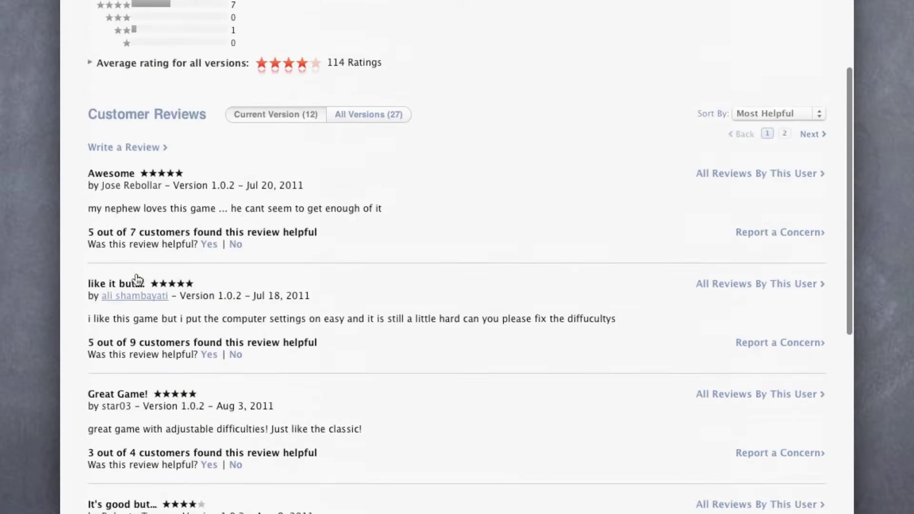
scroll(135, 275, up, 20)
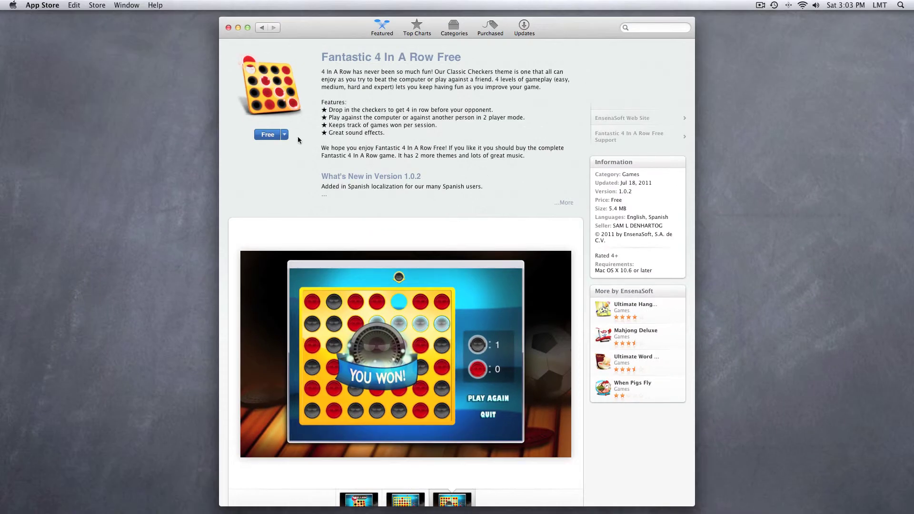
Get the free Fantastic 4 In A Row app and install it
click(261, 135)
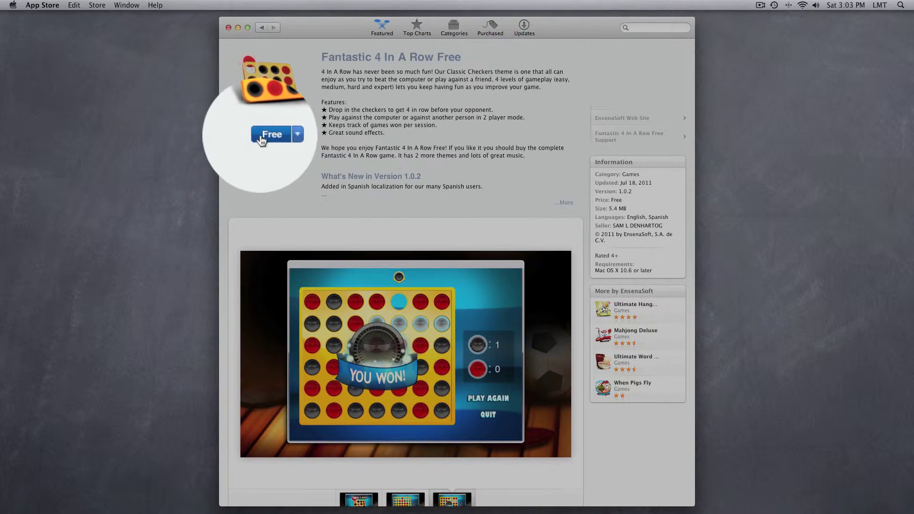
click(266, 137)
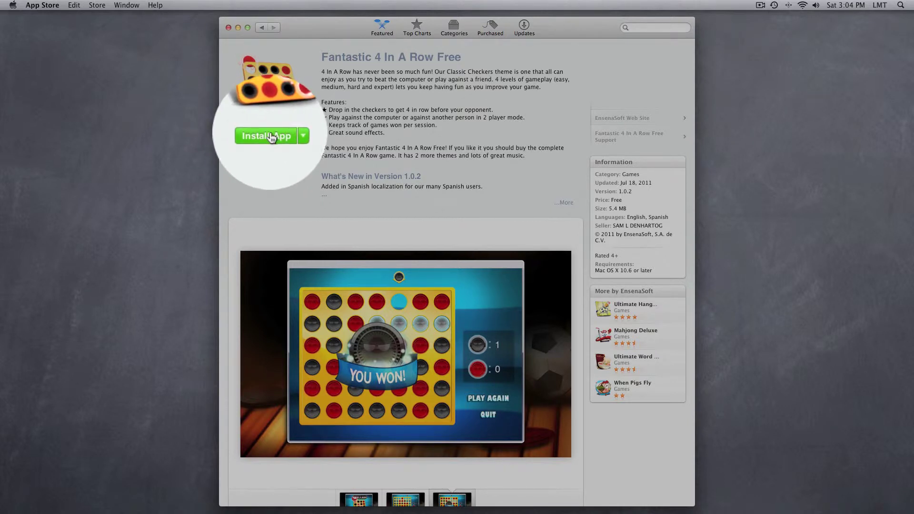
click(269, 135)
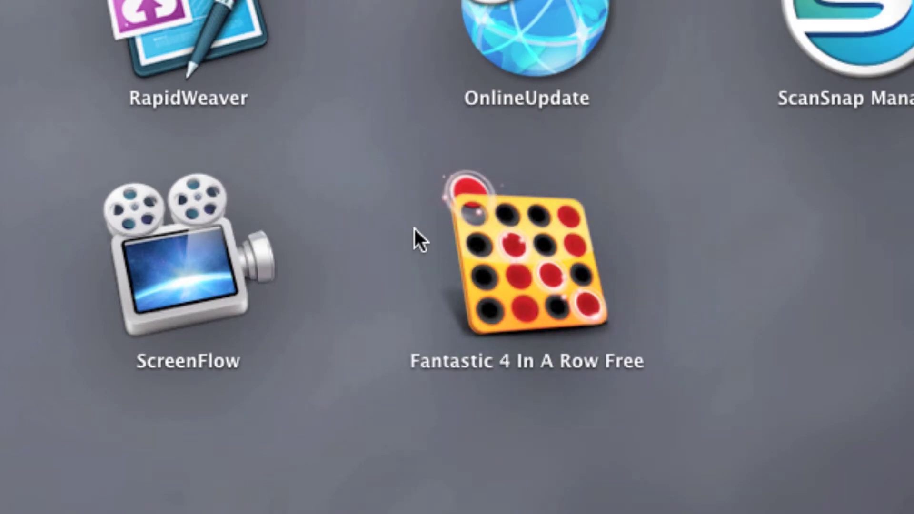
Launch Fantastic 4 In A Row Free and start a one-player game with the computer going first
click(549, 256)
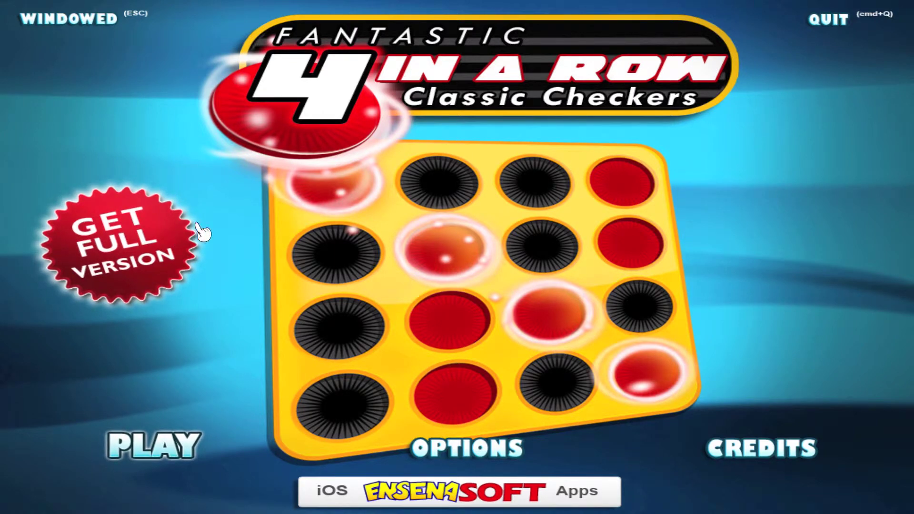
click(174, 442)
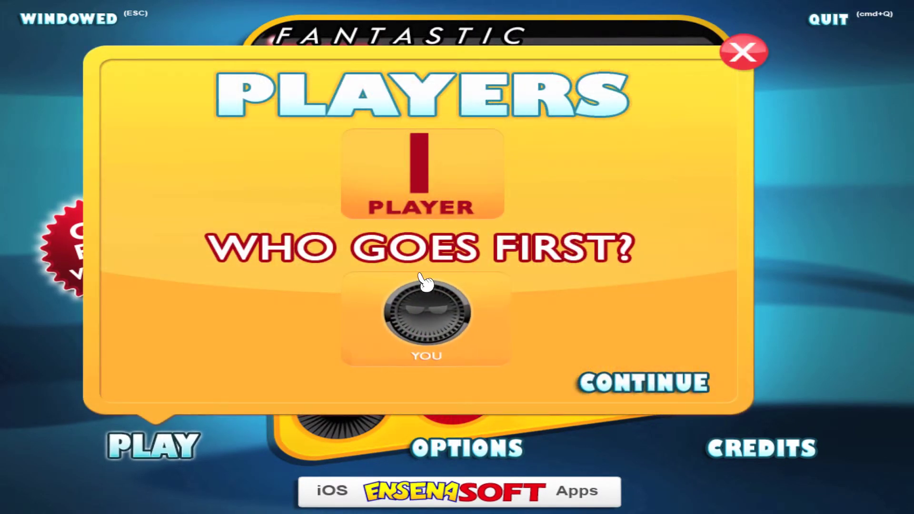
click(428, 324)
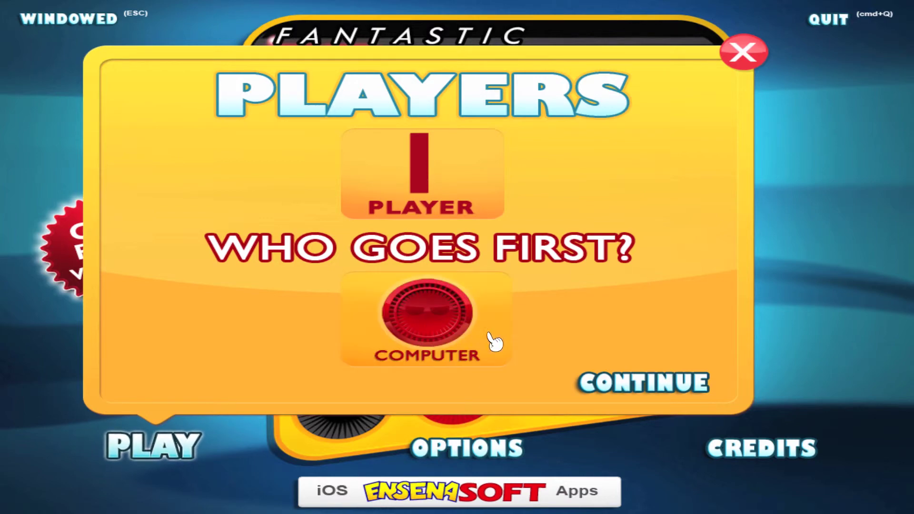
click(590, 380)
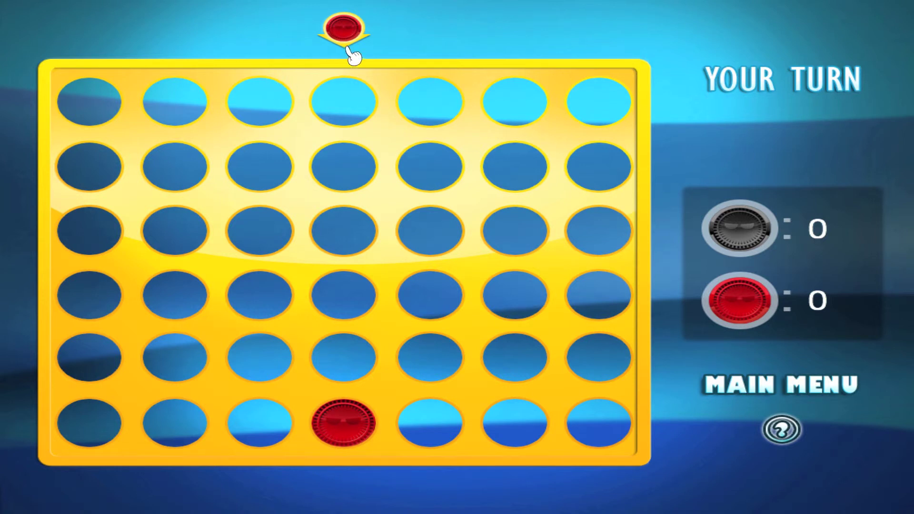
Play black checkers into the fifth, sixth and second columns of the board in turn
click(449, 100)
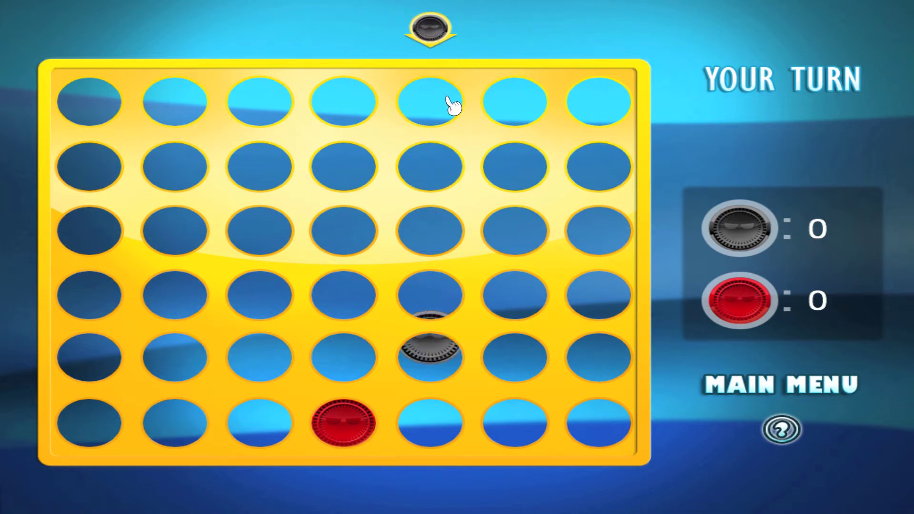
click(508, 106)
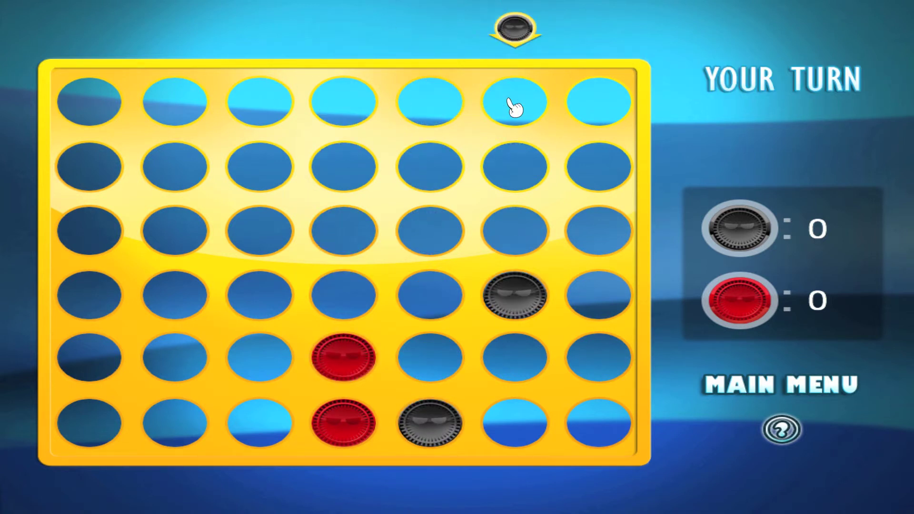
click(164, 90)
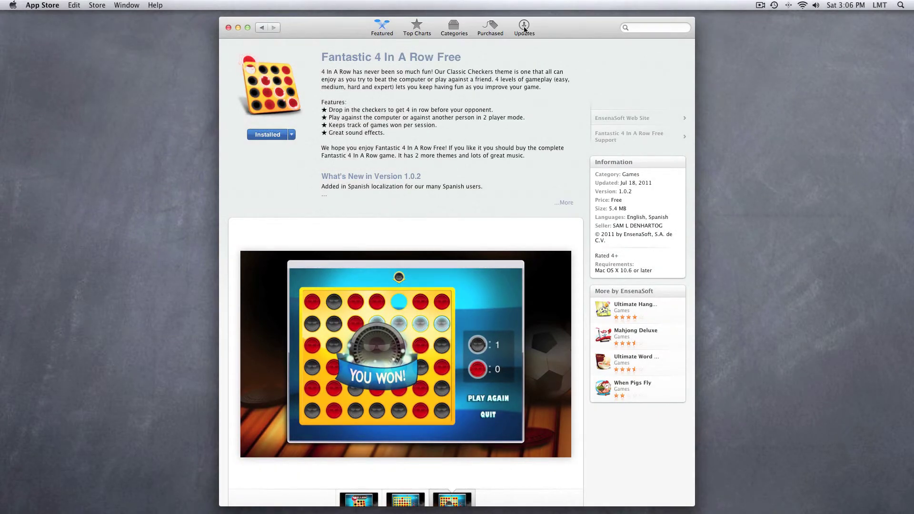
Check the App Store for available app updates and return to the Featured page
click(524, 28)
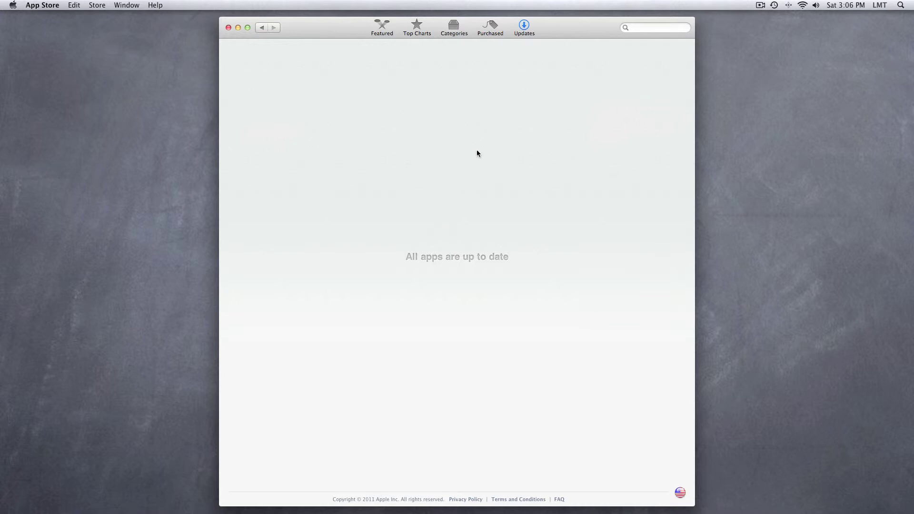
mouse_move(230, 490)
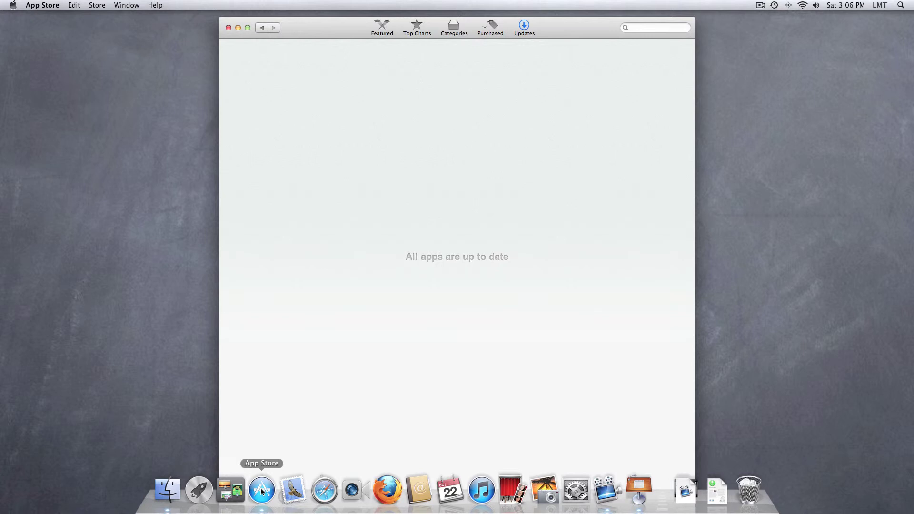
click(381, 29)
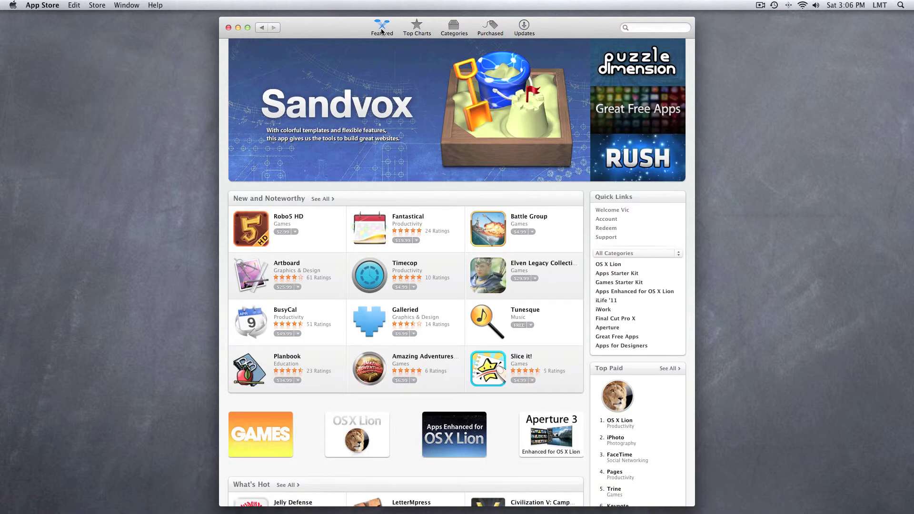